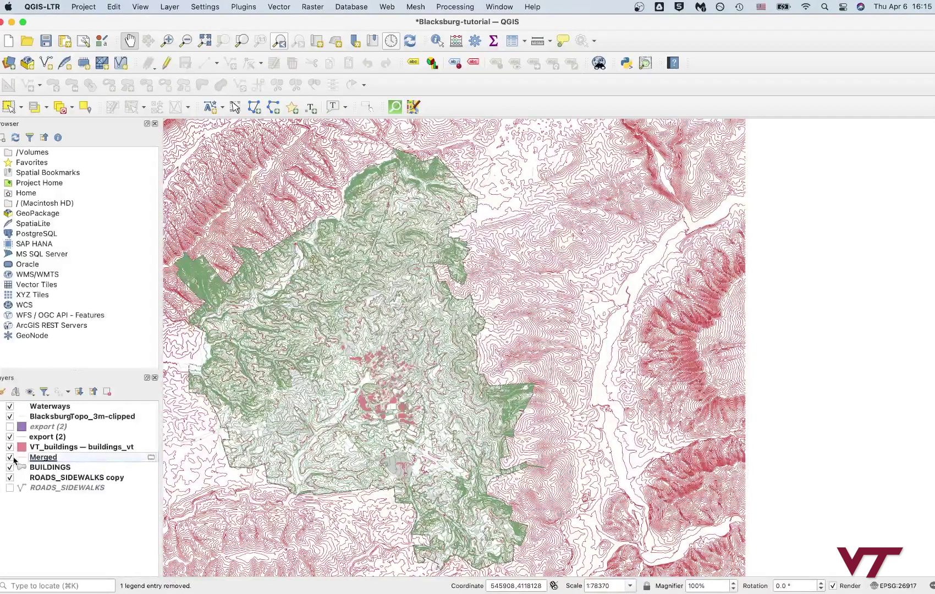
Toggle the topo contour and Merged layers off and back on to compare them.
click(11, 418)
click(10, 418)
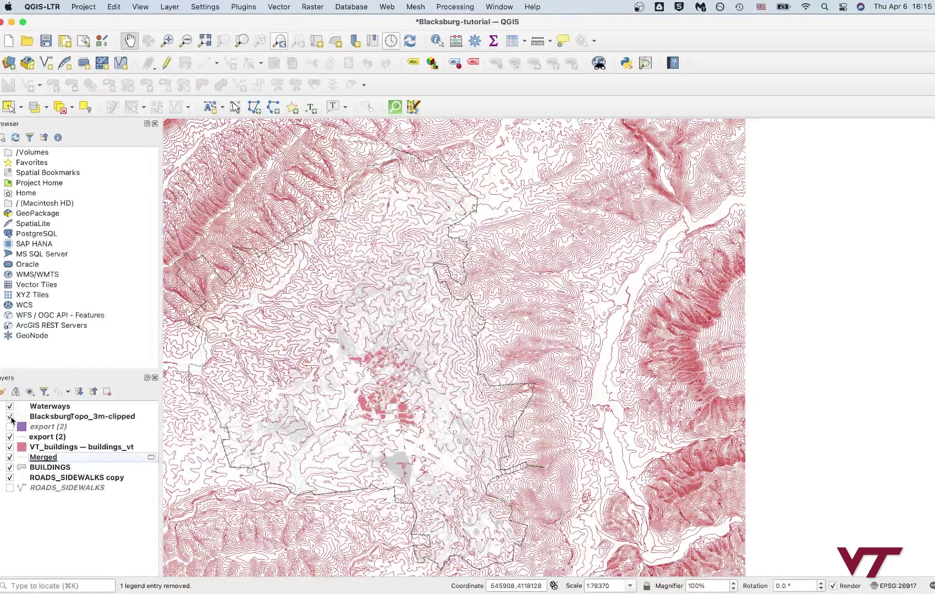
click(10, 458)
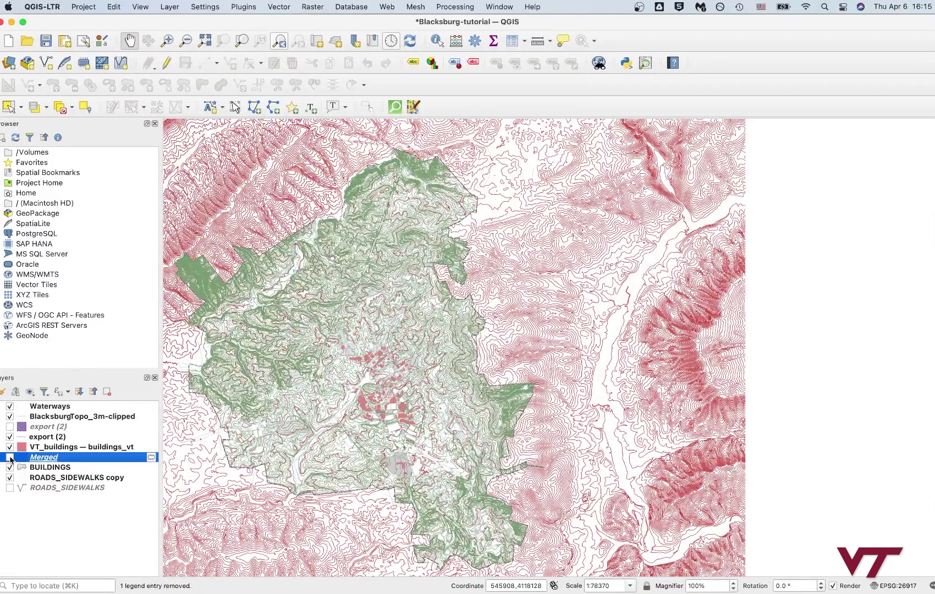
click(10, 458)
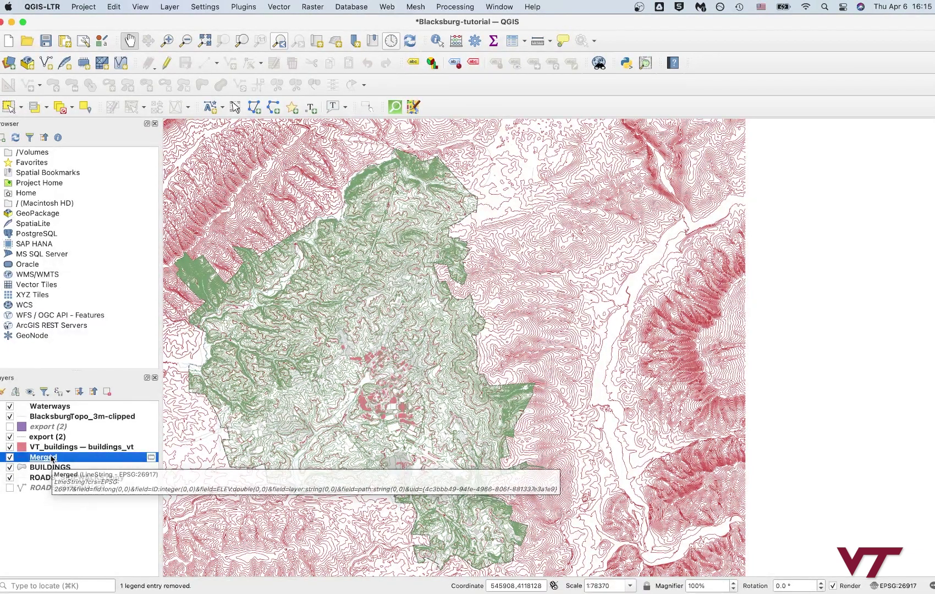
Give the Merged contour lines a light grey #e0e0e0 colour and 0.06 mm stroke width.
double_click(52, 459)
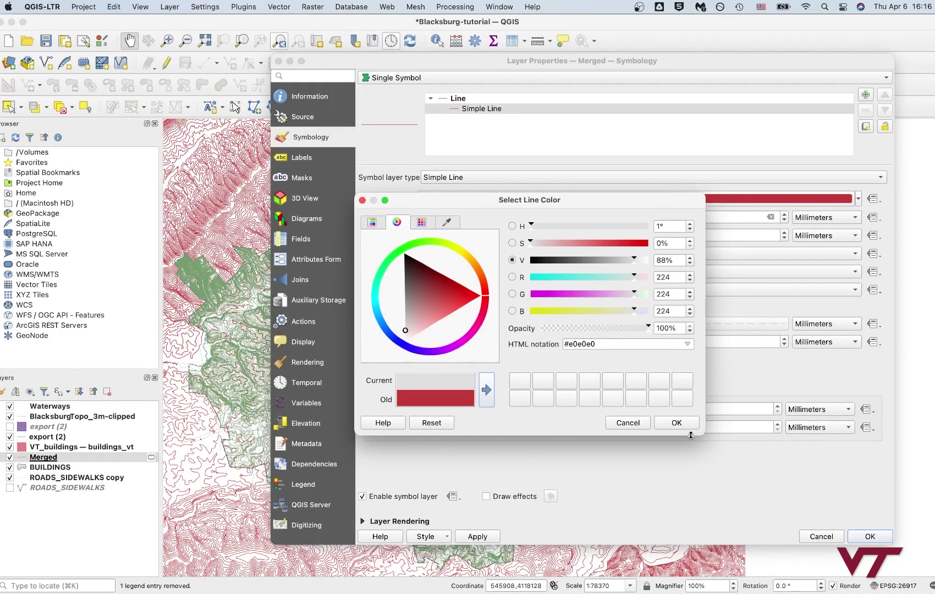
click(676, 423)
click(530, 254)
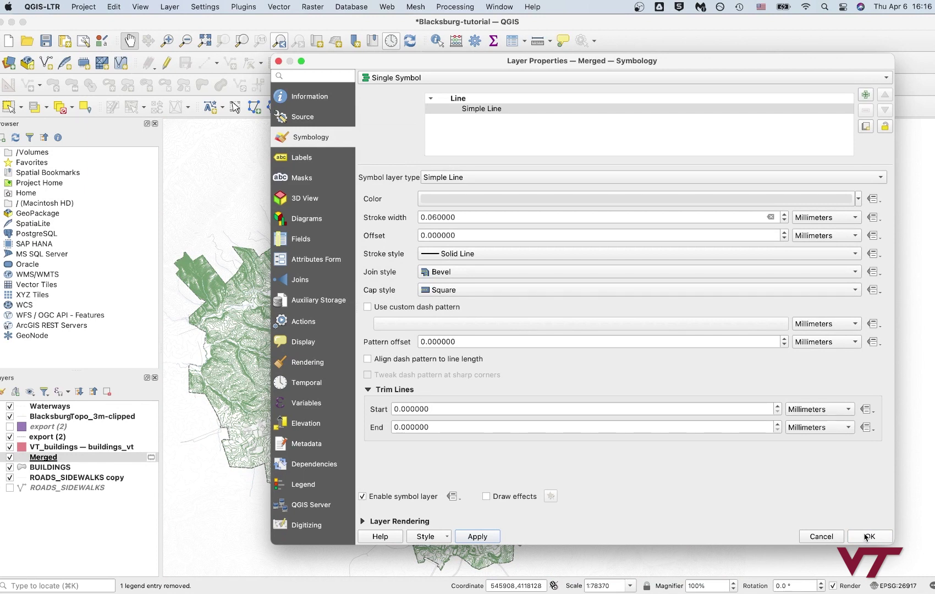
Apply the grey Merged style, zoom in, and hide the Merged and ROADS_SIDEWALKS copy layers.
click(868, 536)
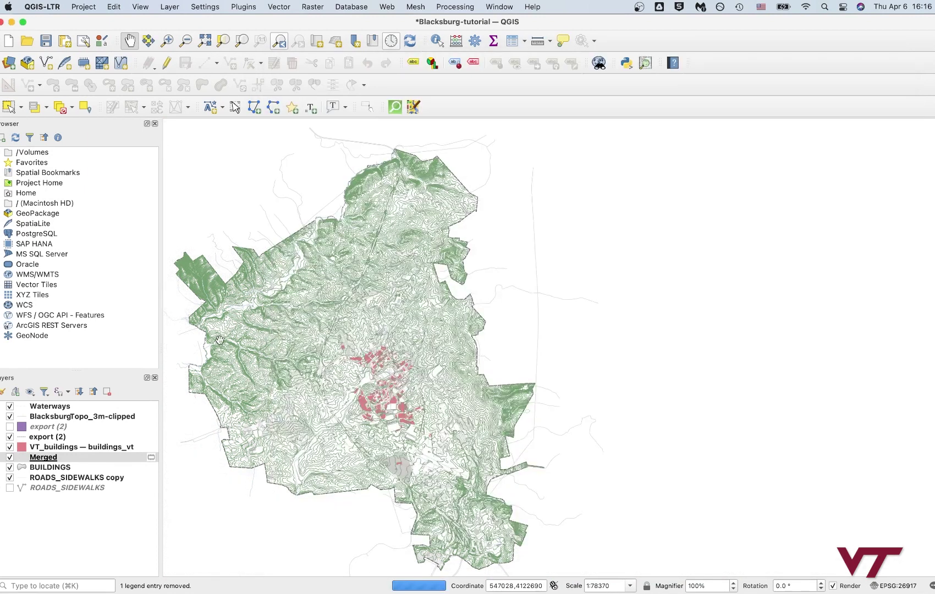
scroll(576, 436, up, 2)
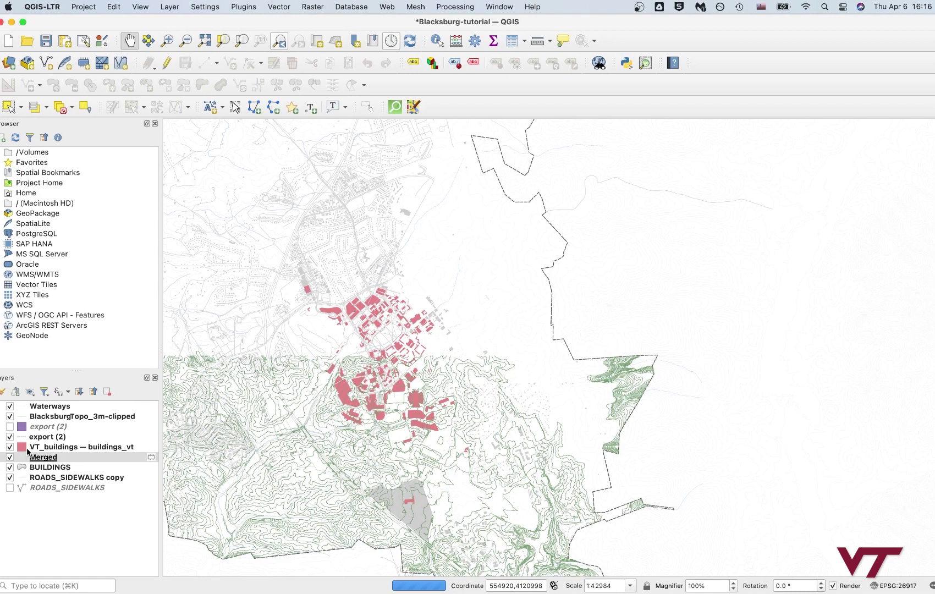
click(9, 457)
click(10, 477)
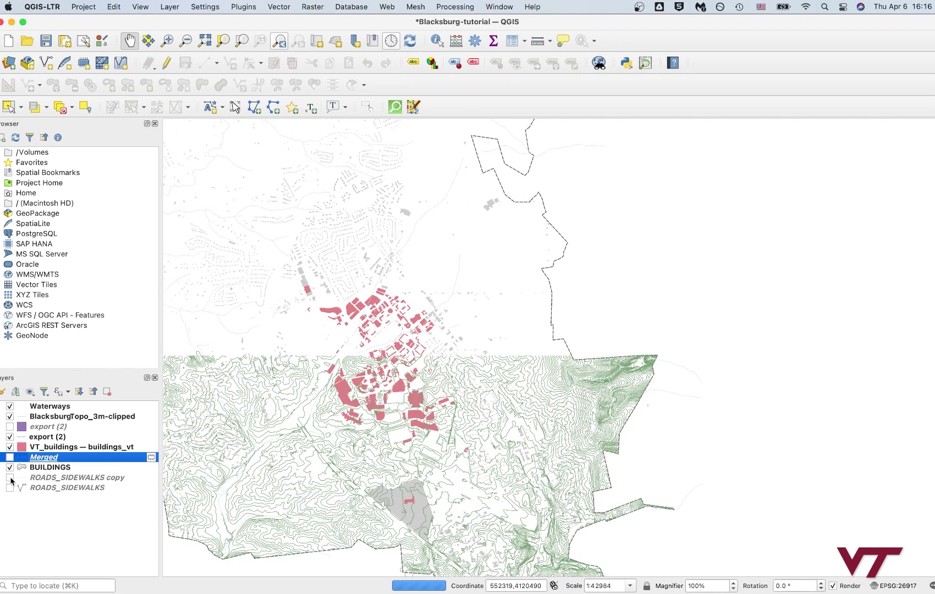
Make BlacksburgTopo_3m-clipped Graduated on ELEV with the Greys ramp in 5 quantile classes (546–834).
click(58, 417)
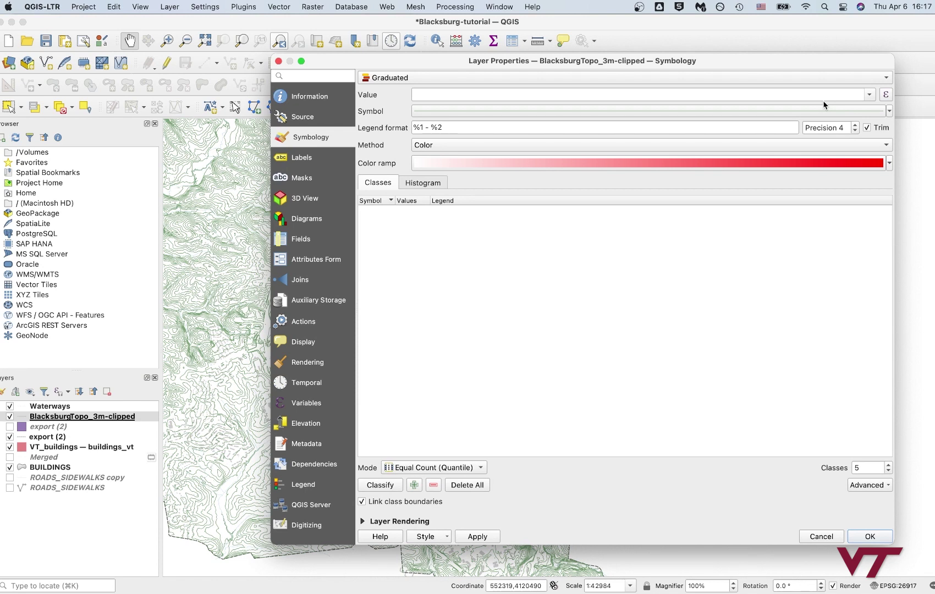
click(890, 163)
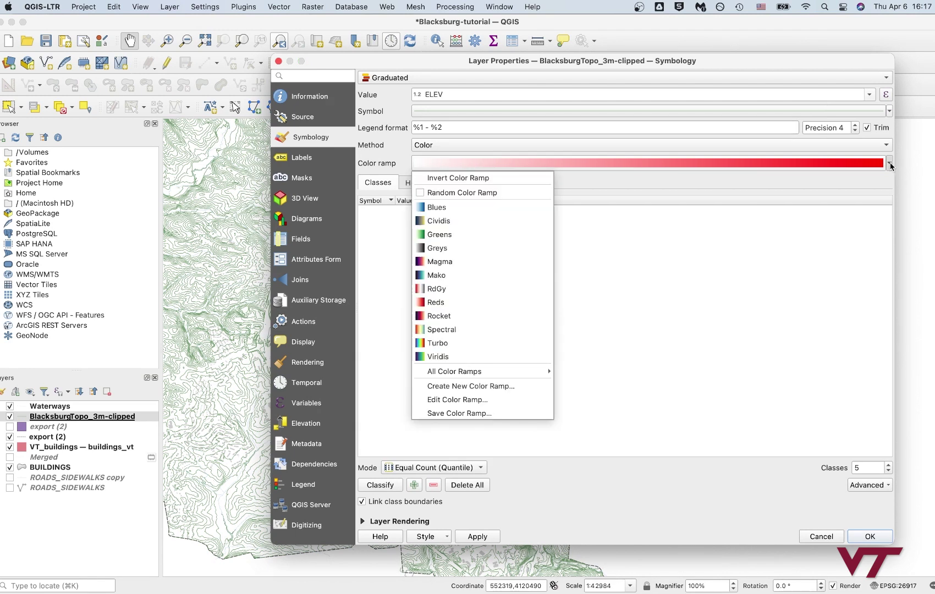
click(520, 247)
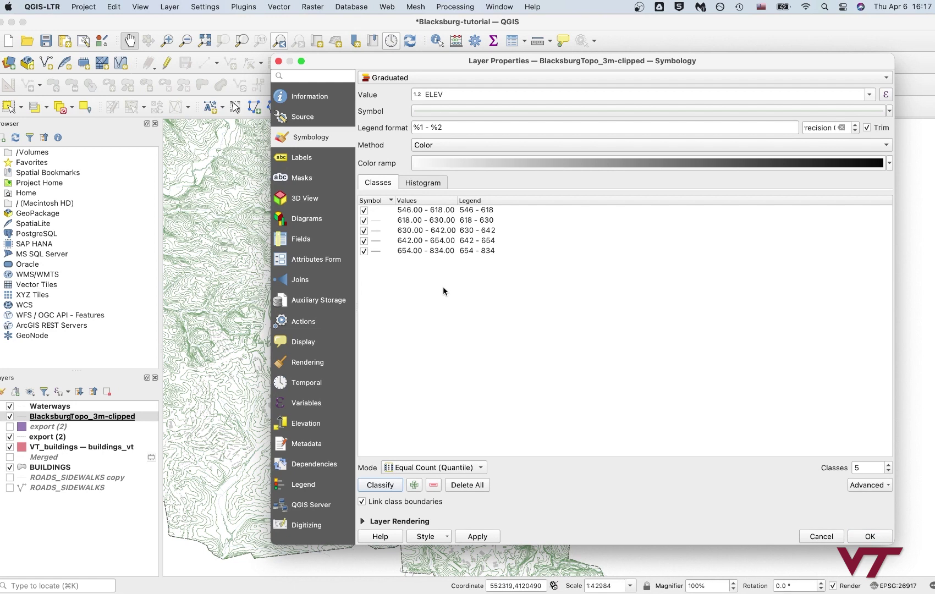
Switch the topo contours to 10 Equal Interval ELEV classes from 546 to 834 and apply.
click(440, 468)
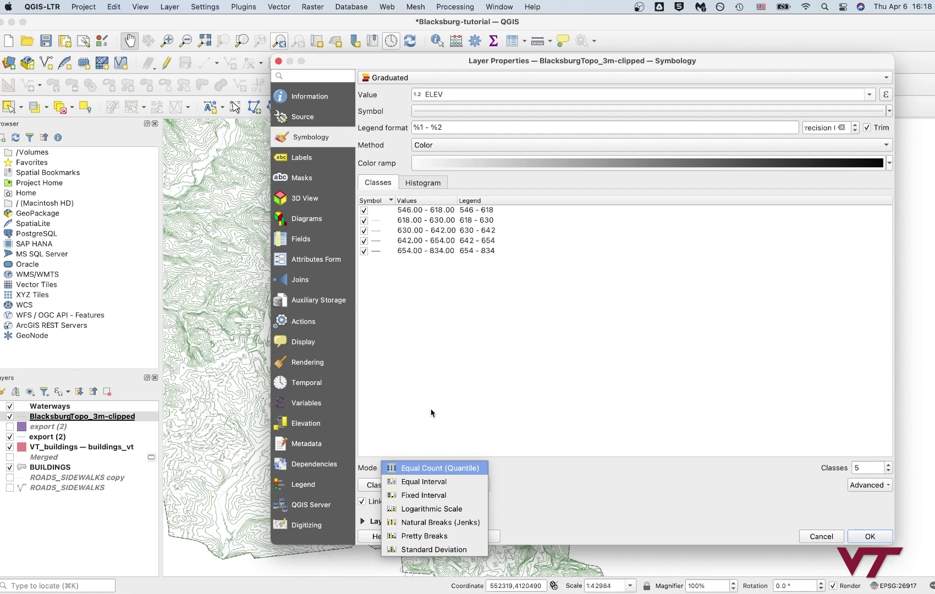
key(Down)
key(Return)
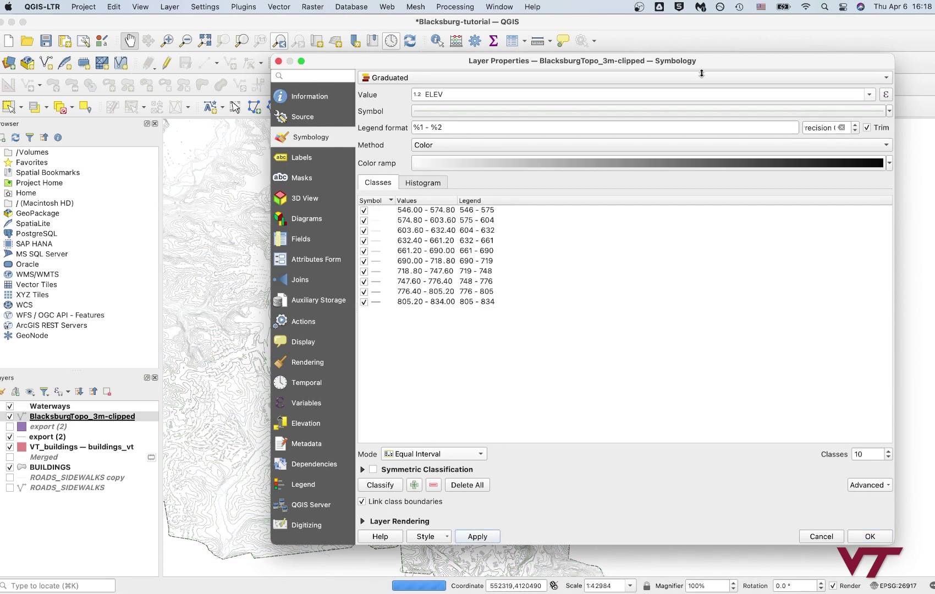
Move the Layer Properties dialog aside to check the 10-class grey contours on the map.
drag(707, 66, 687, 190)
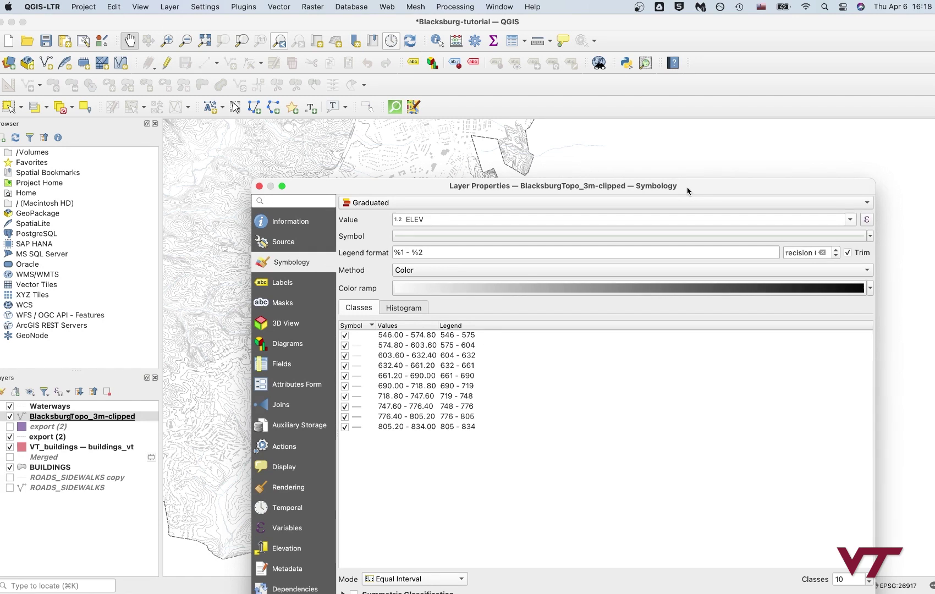
mouse_move(687, 191)
mouse_down()
mouse_move(665, 454)
mouse_move(686, 193)
mouse_up()
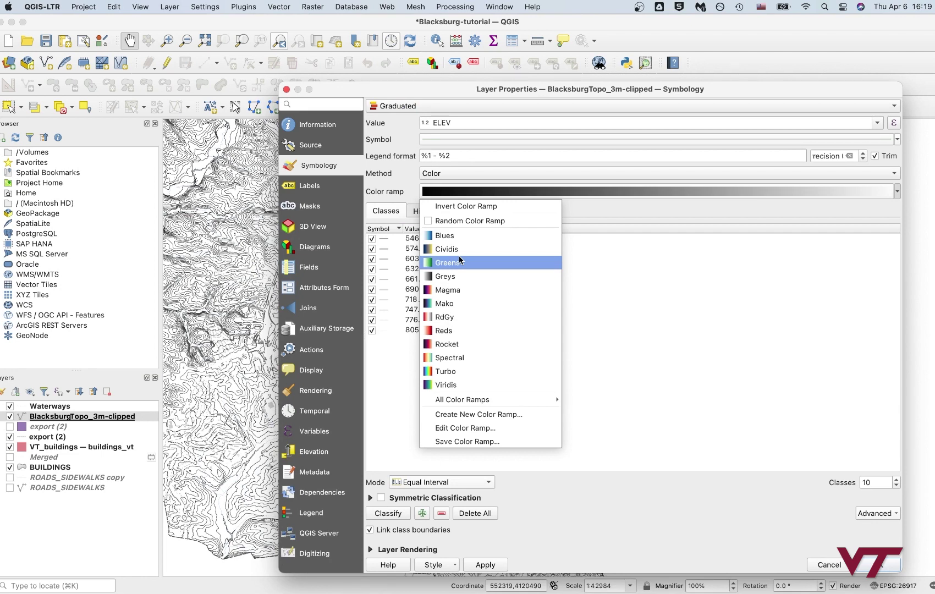
Recolour the ten ELEV contour classes with the Viridis colour ramp.
click(459, 385)
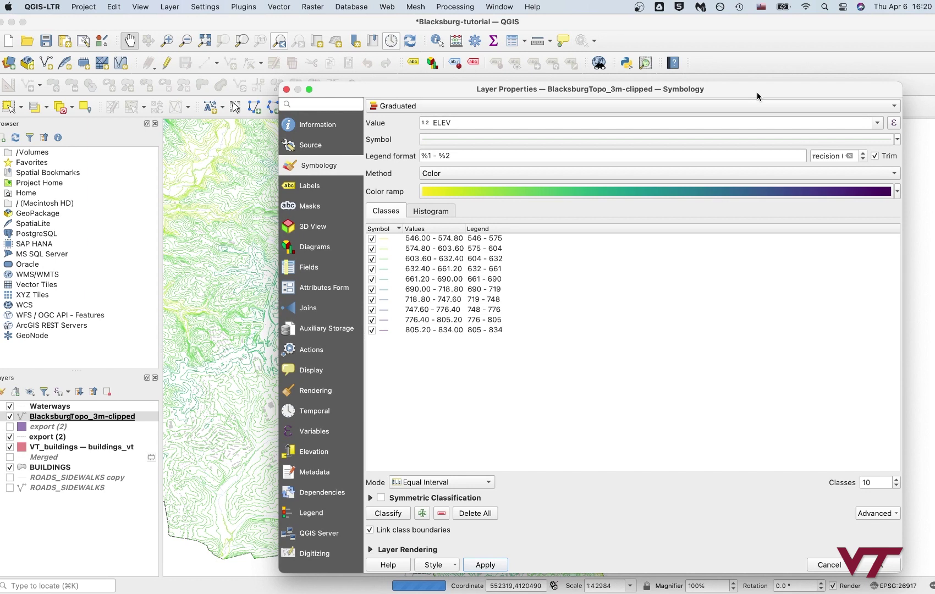
Keep the graduated contour colours, move the topo contours below BUILDINGS, and select Waterways.
key(Return)
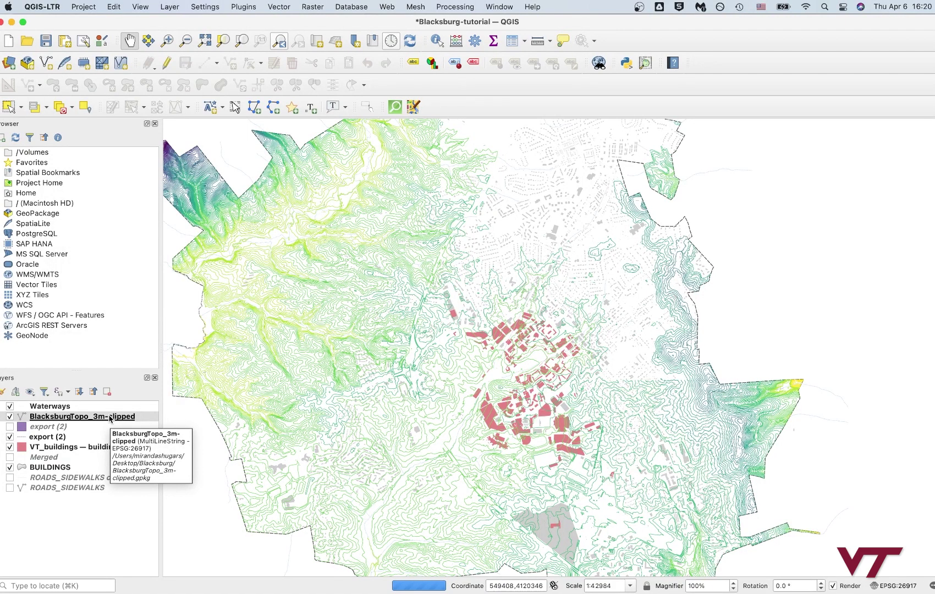
drag(110, 418, 72, 472)
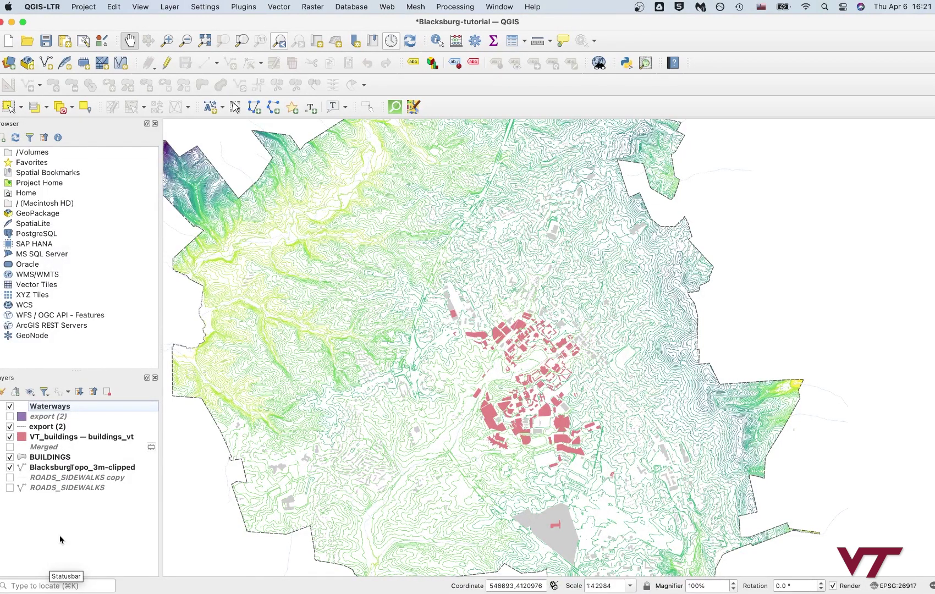
click(64, 408)
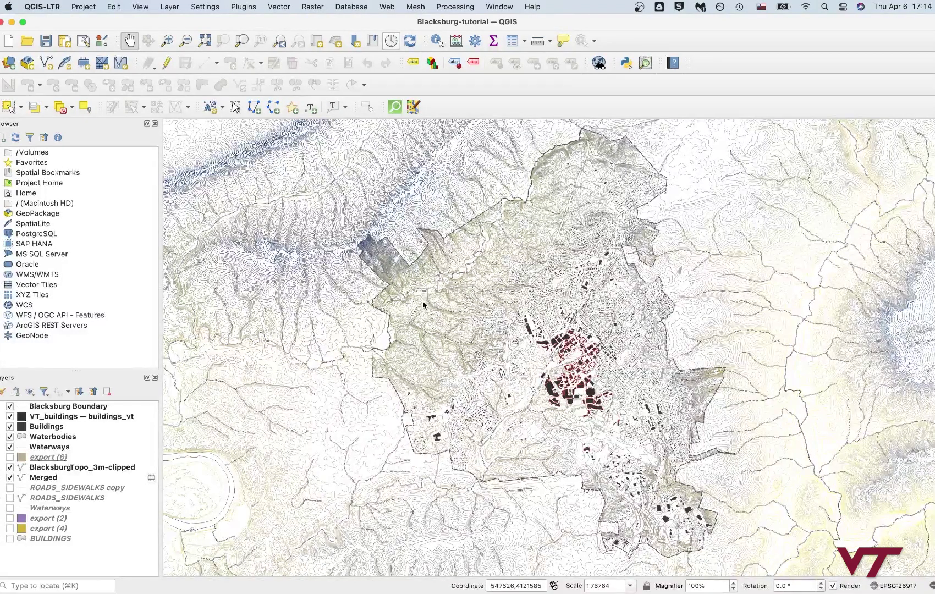
click(88, 467)
click(79, 476)
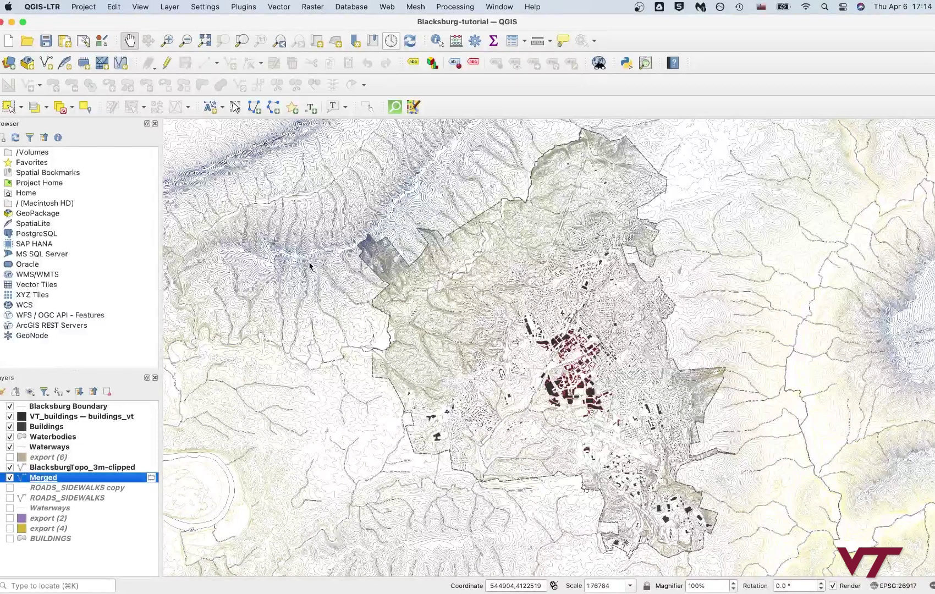
double_click(60, 478)
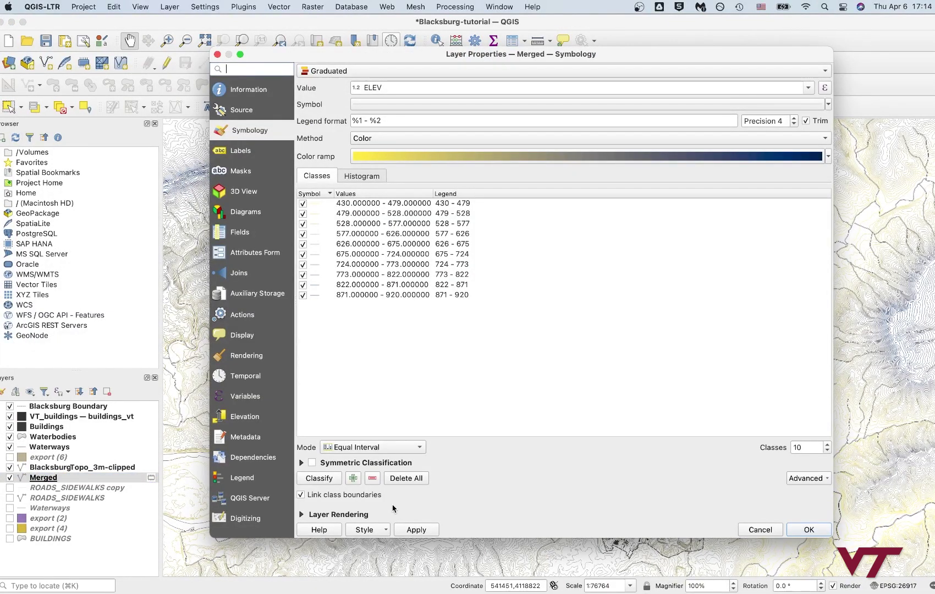
click(366, 529)
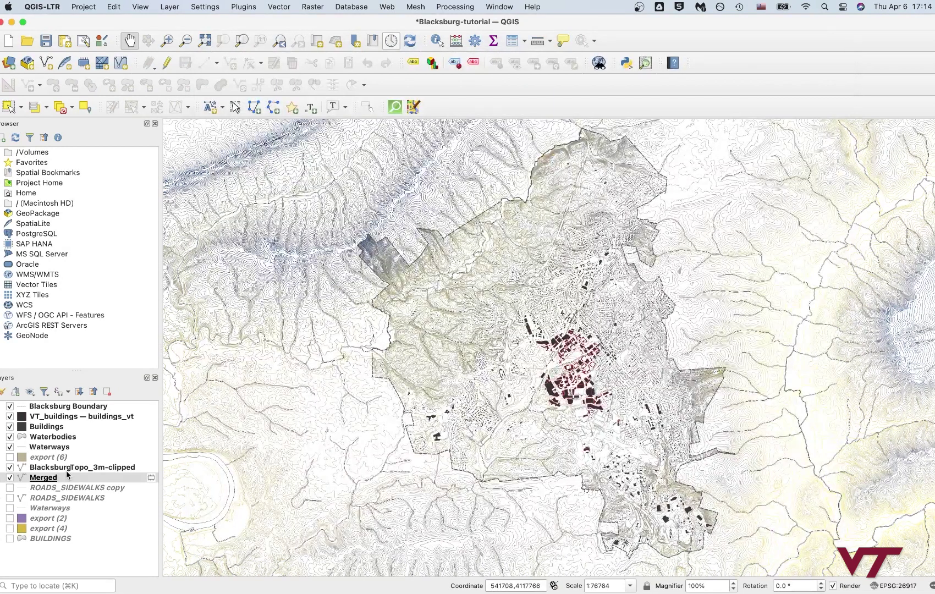
Select BlacksburgTopo_3m-clipped and save the Blacksburg-tutorial project with Cmd+S.
click(74, 469)
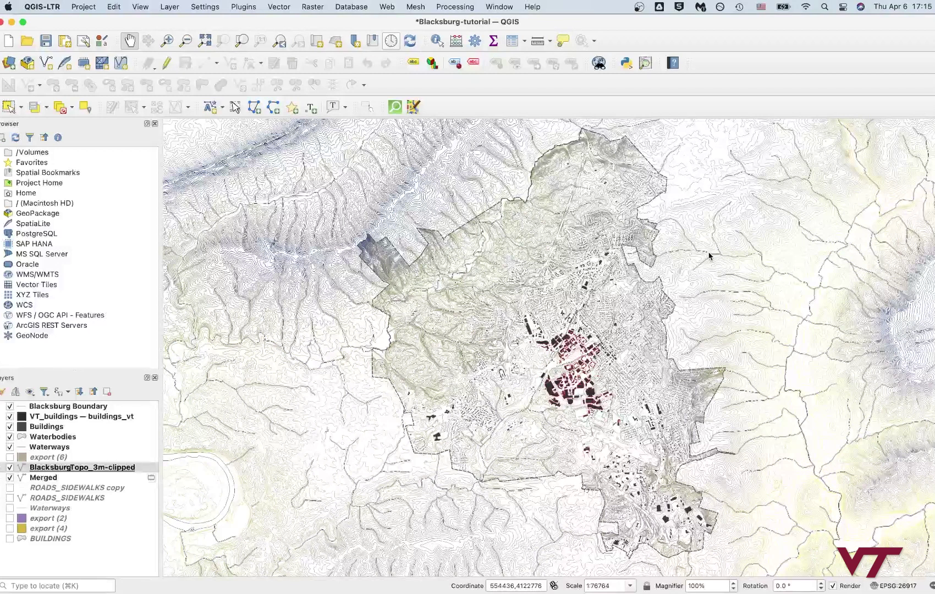
key(super+s)
click(82, 7)
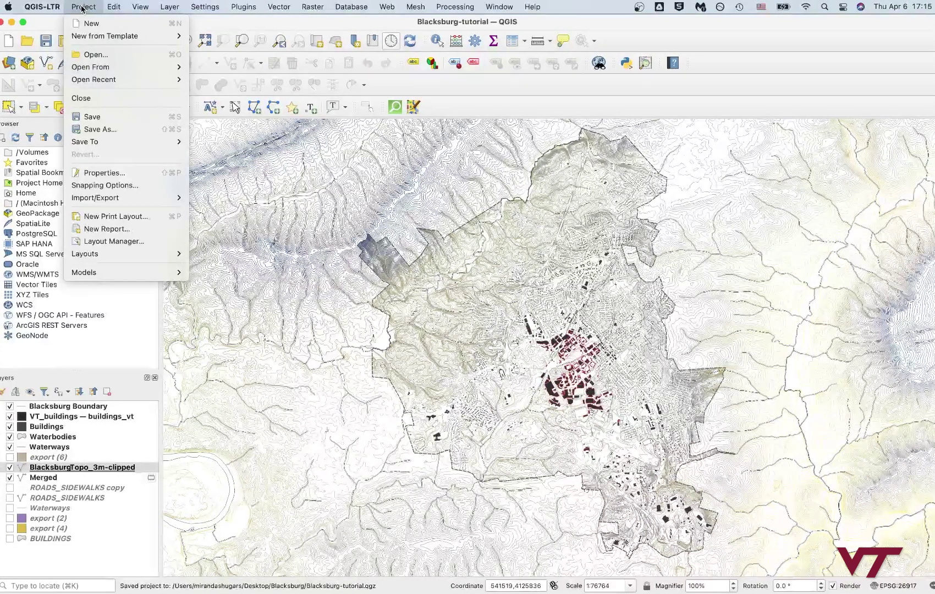
Open the VT-roads layout from the Layout Manager as the VT-topo print layout.
click(117, 242)
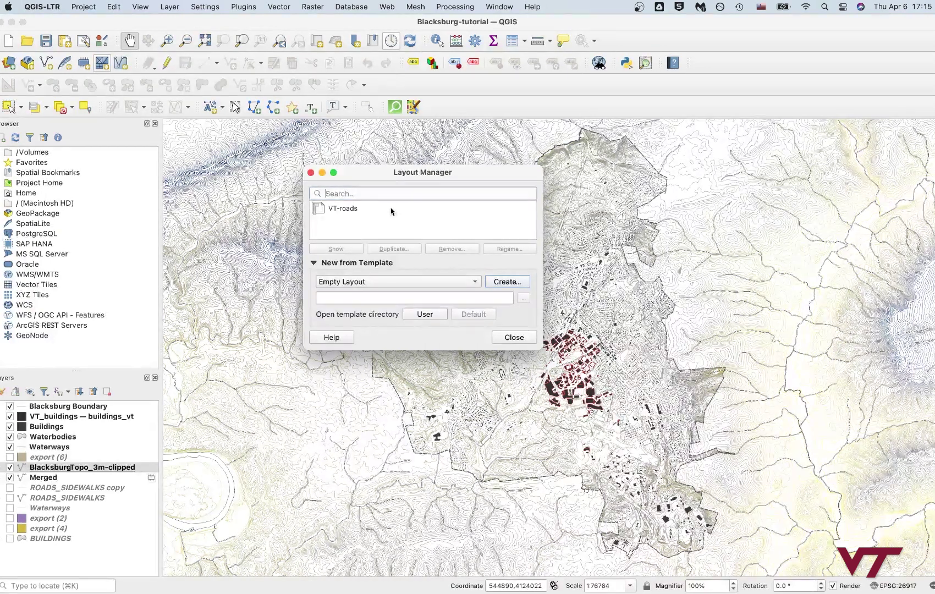
double_click(391, 212)
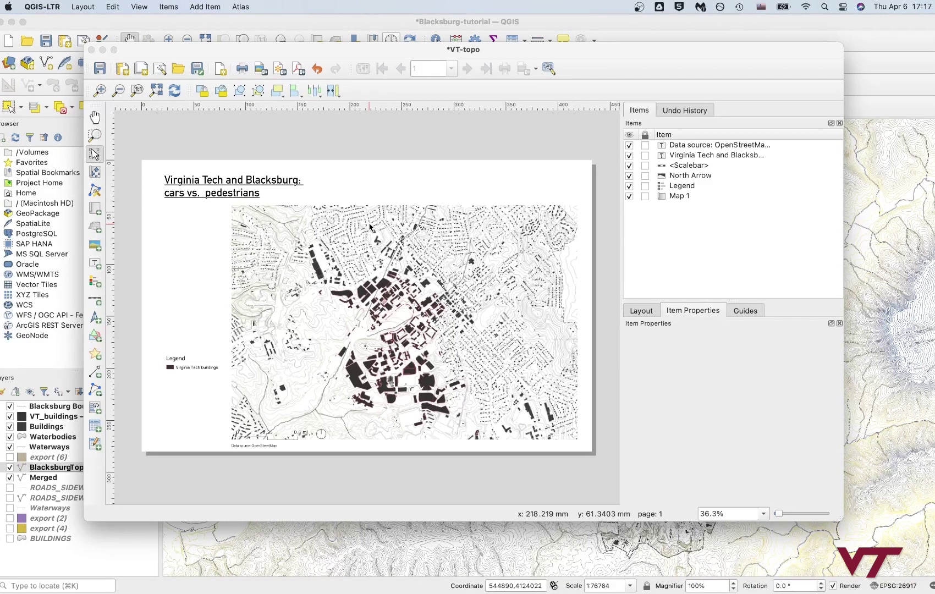
Select Map 1 on the layout page and scroll its Item Properties to the Layers section.
click(337, 271)
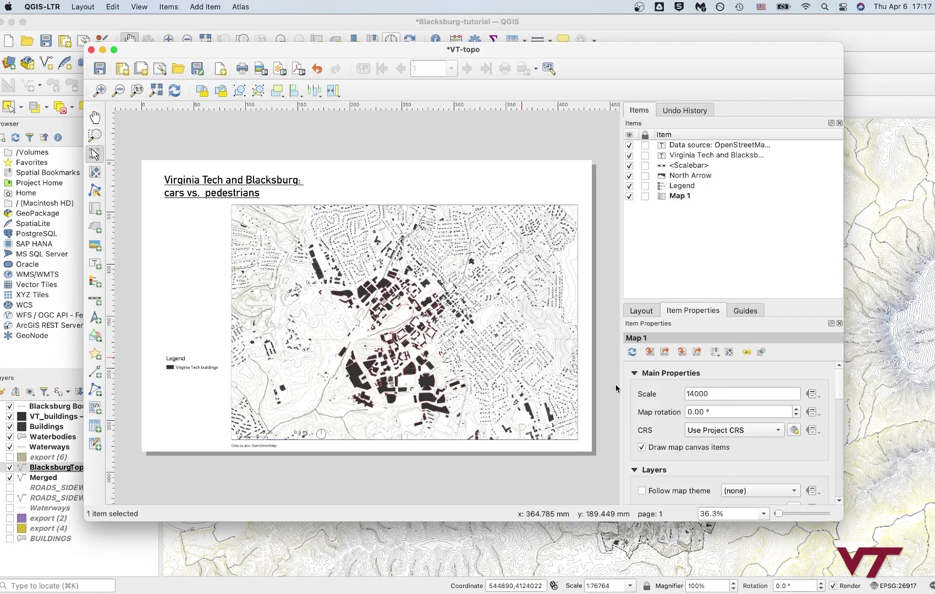
scroll(643, 437, down, 3)
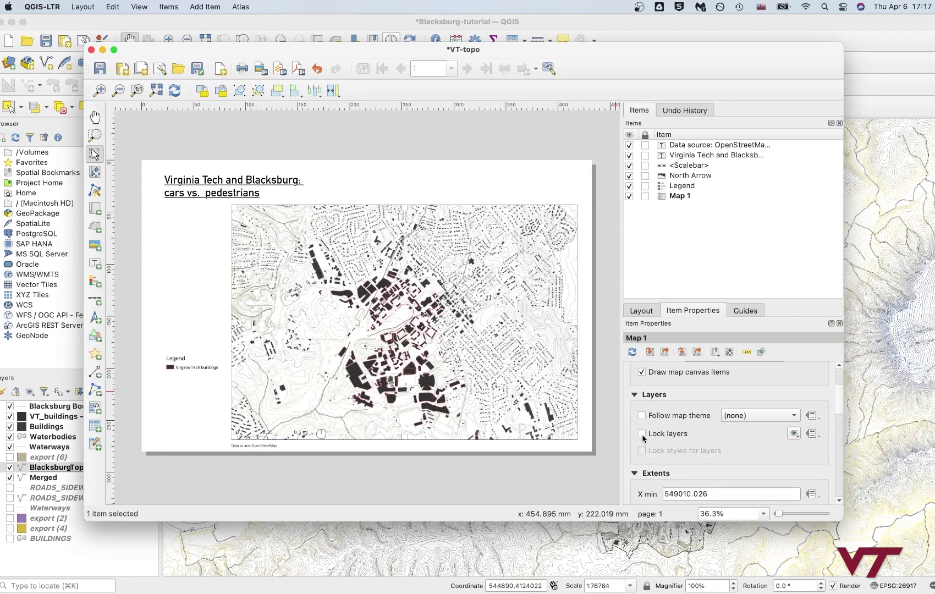
Lock Map 1's layers so it keeps the current topography and water layers.
click(642, 434)
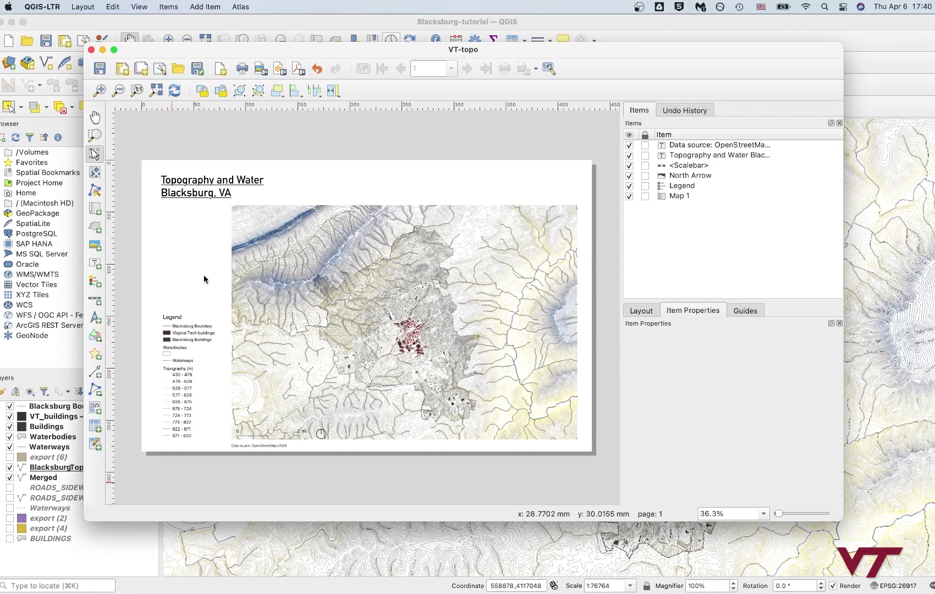
Select the data source label on the layout page, then deselect it.
click(263, 447)
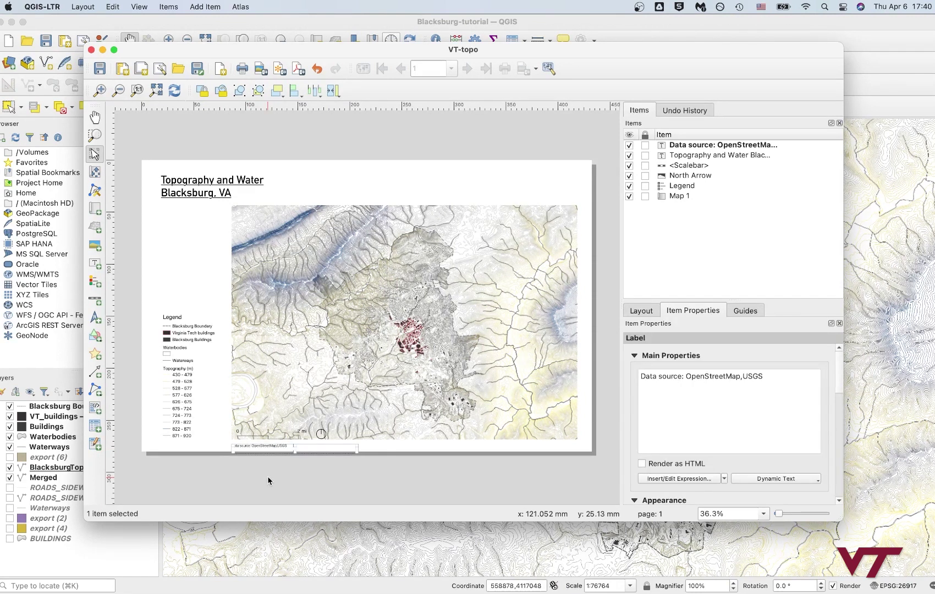
click(268, 480)
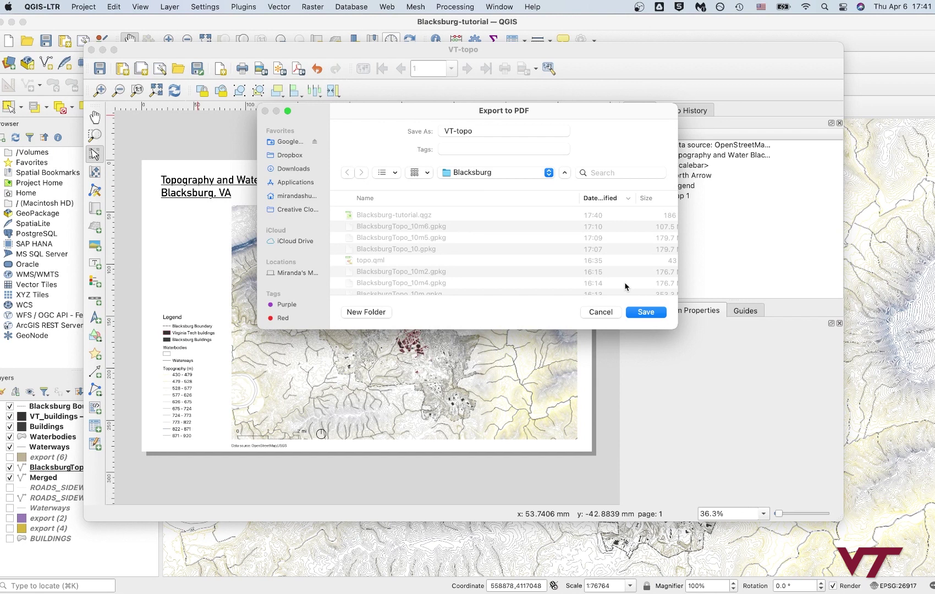
Save the VT-topo PDF with Always export as vectors enabled.
click(640, 312)
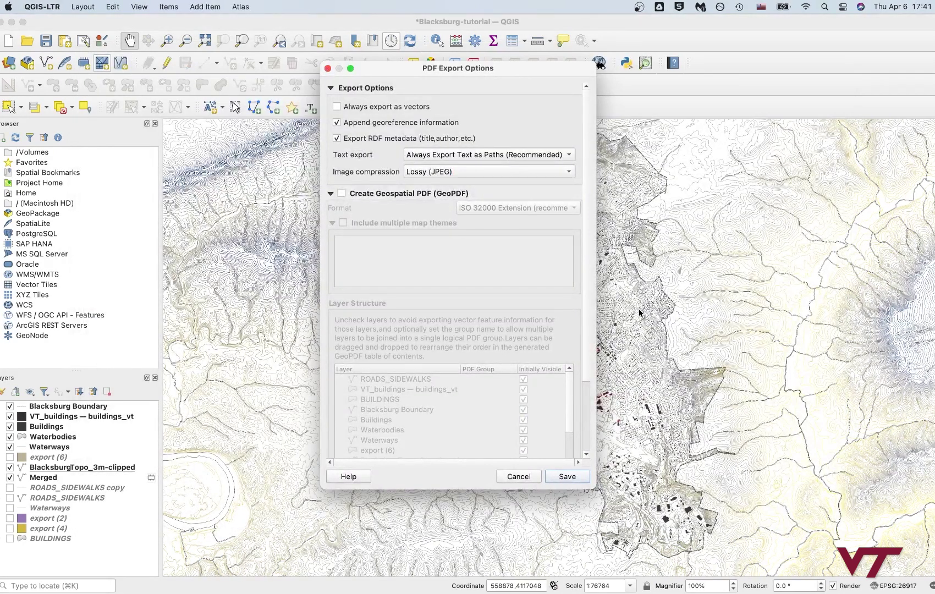
click(357, 107)
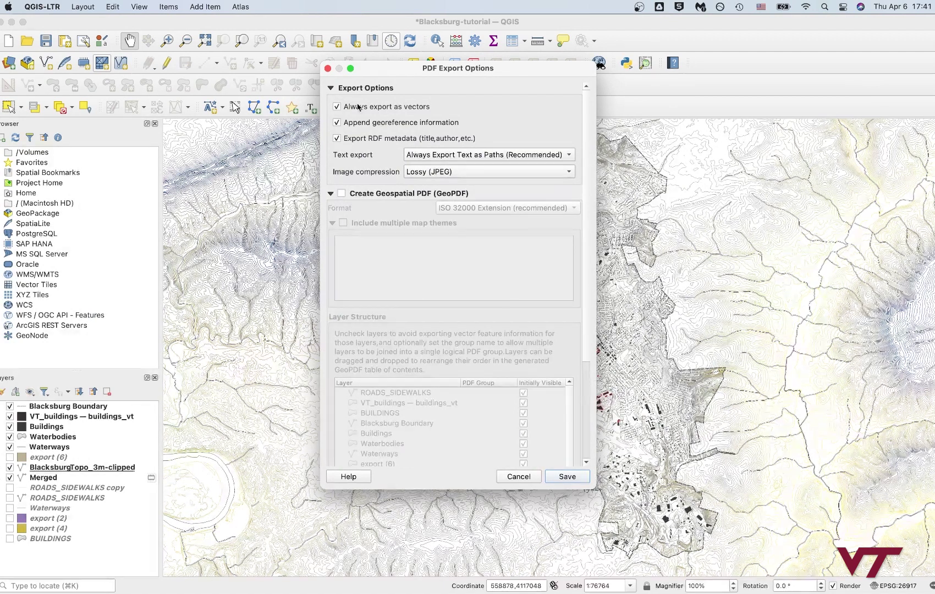
click(567, 476)
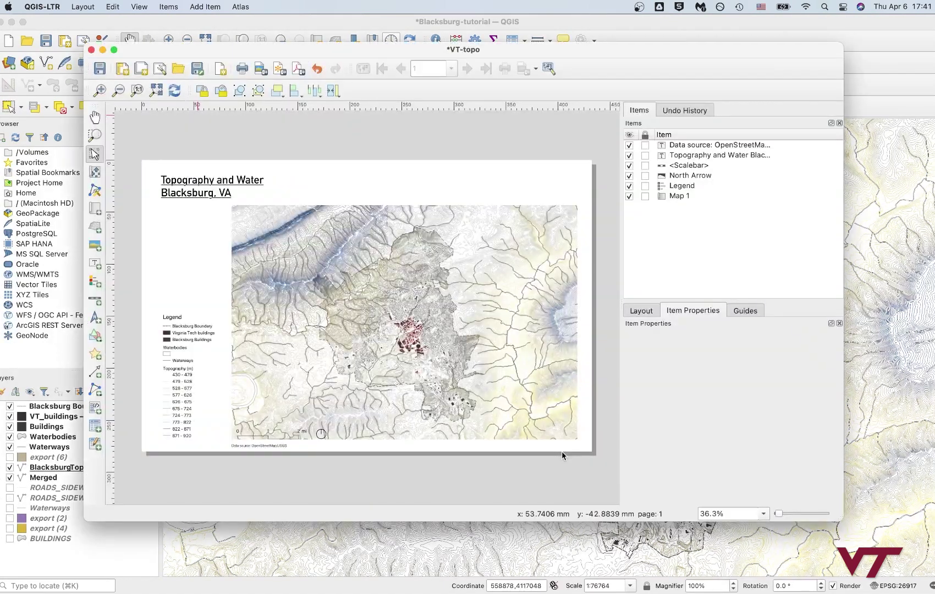